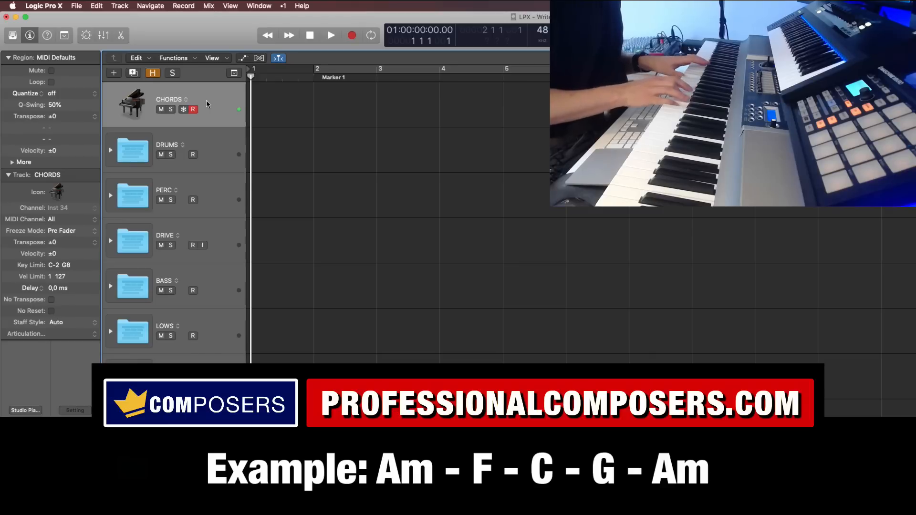
Record the block chords Am, F, C and G on the CHORDS track, one chord per bar, starting at Marker 1 on bar 2
key(alt+period)
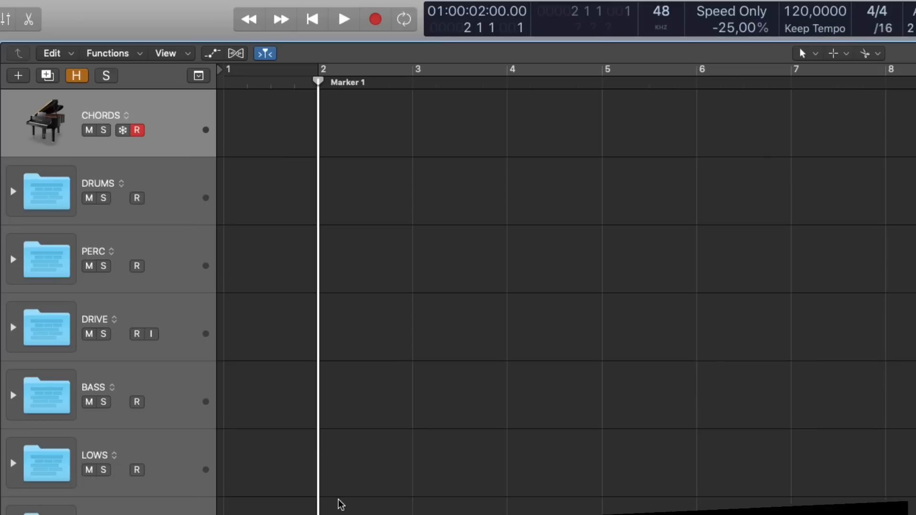
key(r)
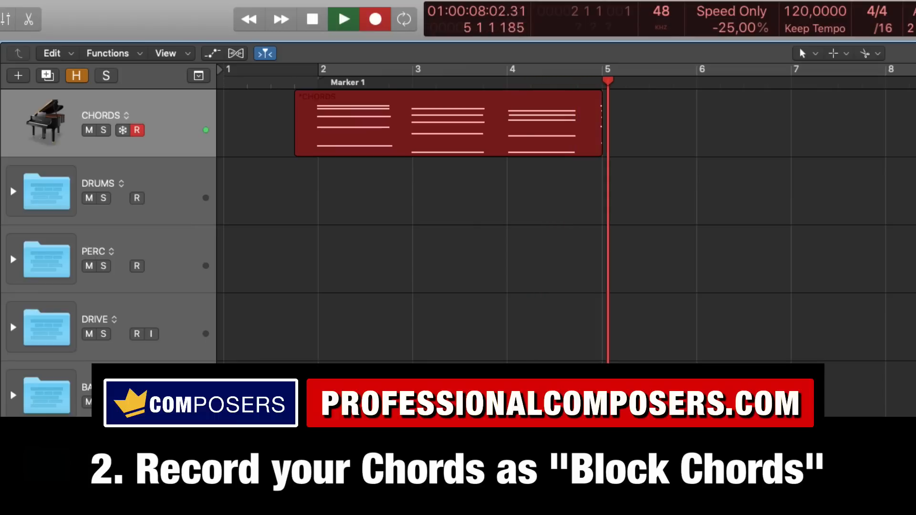
key(space)
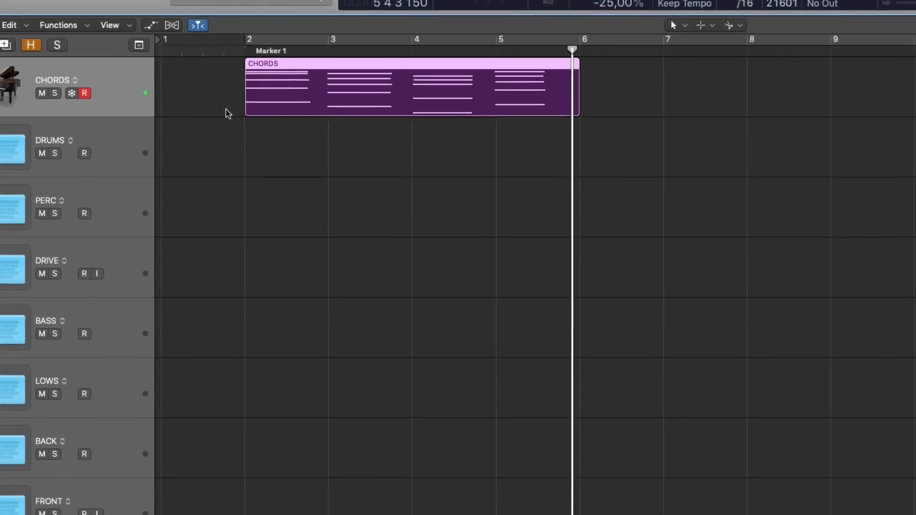
Quantize all notes of the recorded CHORDS region to 1/8 notes in the Piano Roll
key(p)
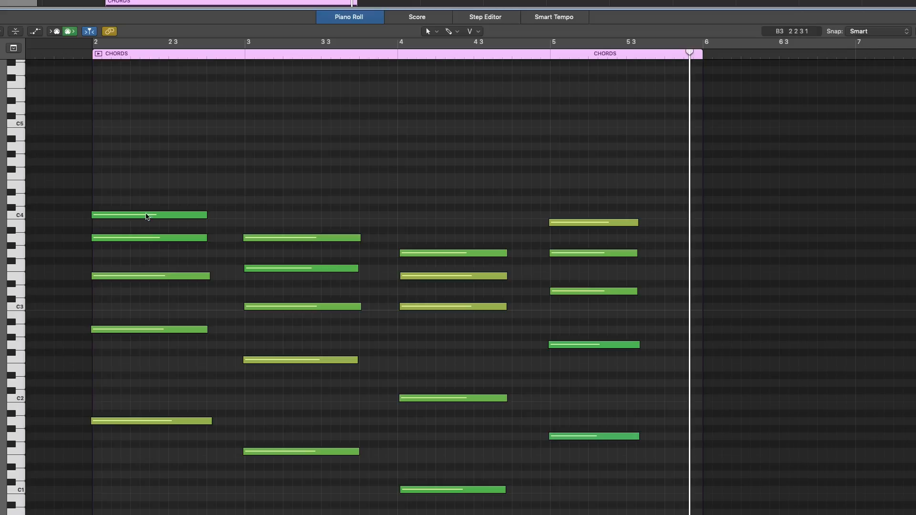
drag(618, 173, 154, 502)
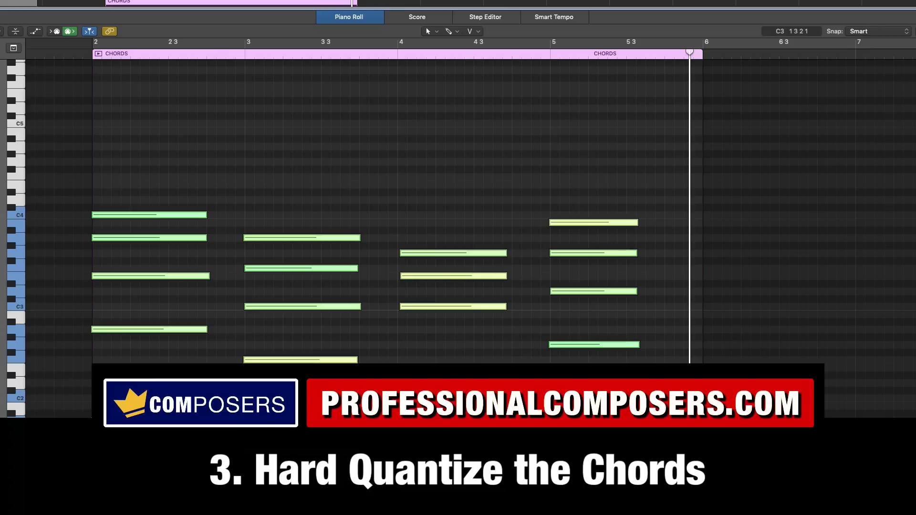
key(q)
click(328, 154)
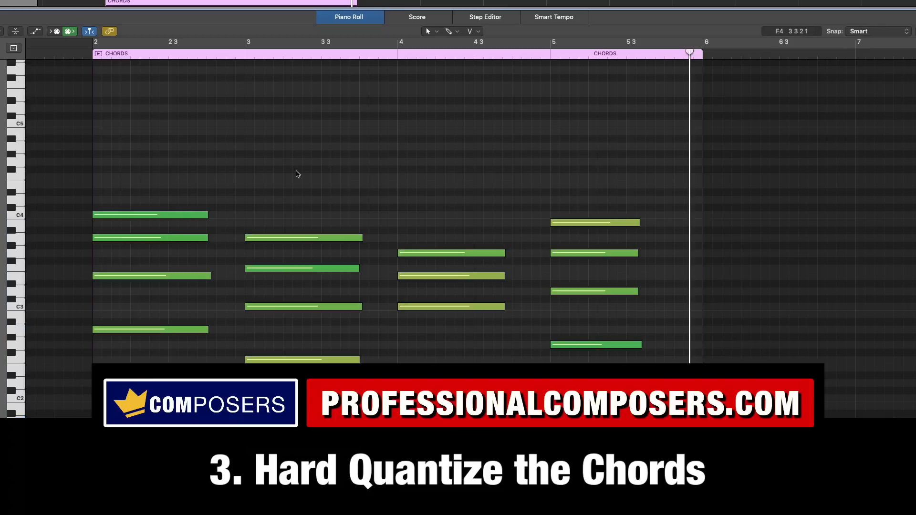
Apply Trim Note End to Following Notes (Force Legato) to all chord notes, keeping the overlapped chord notes
drag(143, 136, 614, 514)
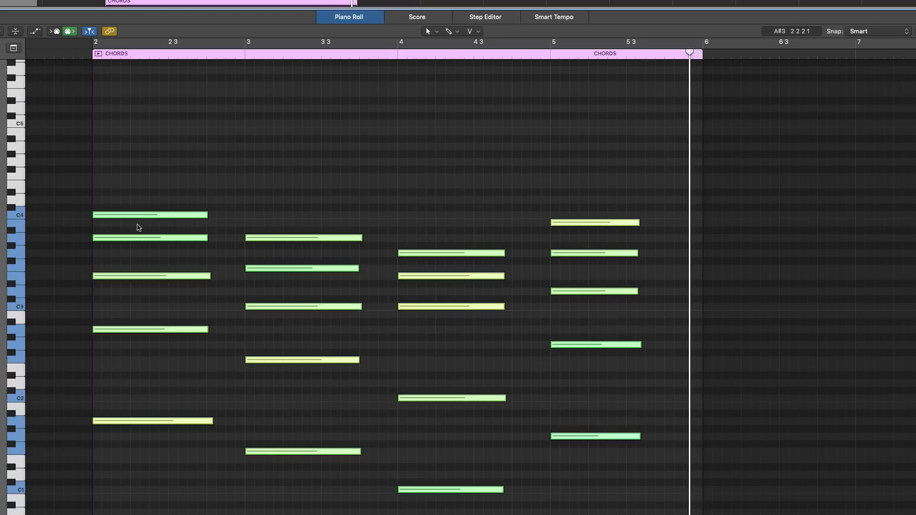
right_click(142, 215)
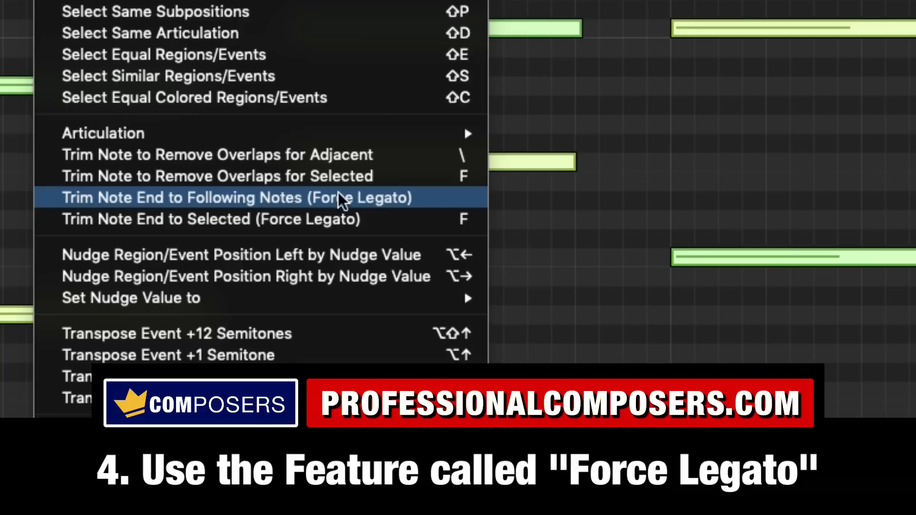
click(400, 203)
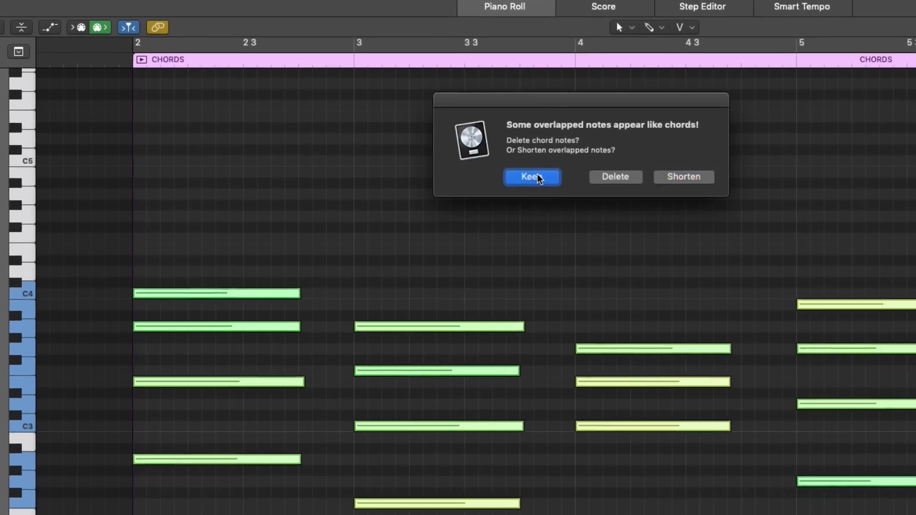
click(551, 191)
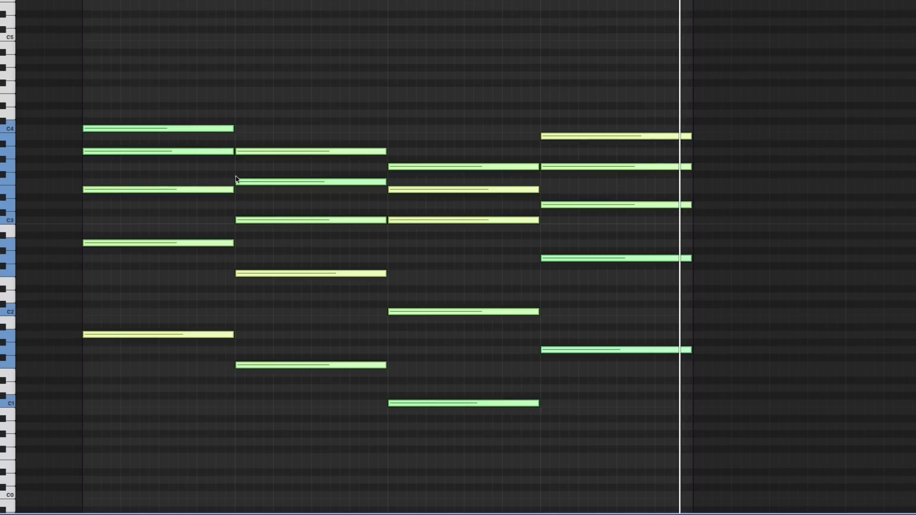
click(279, 141)
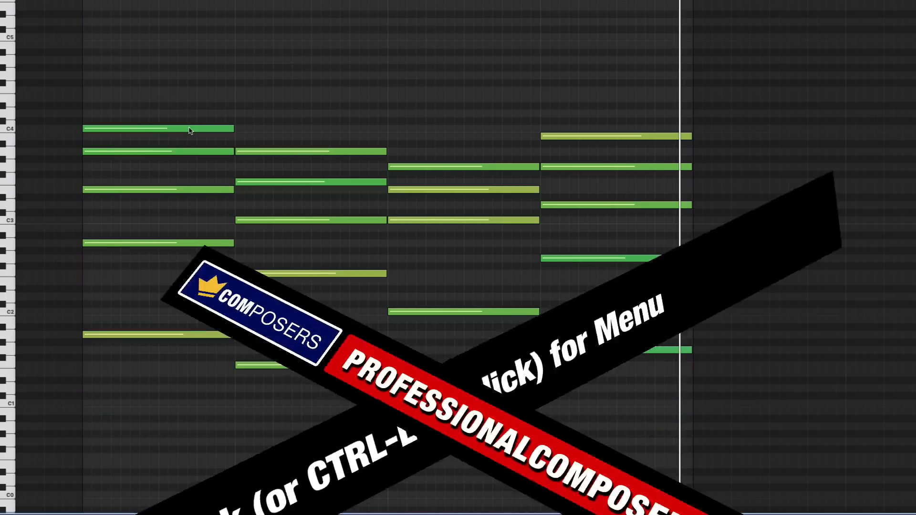
right_click(190, 130)
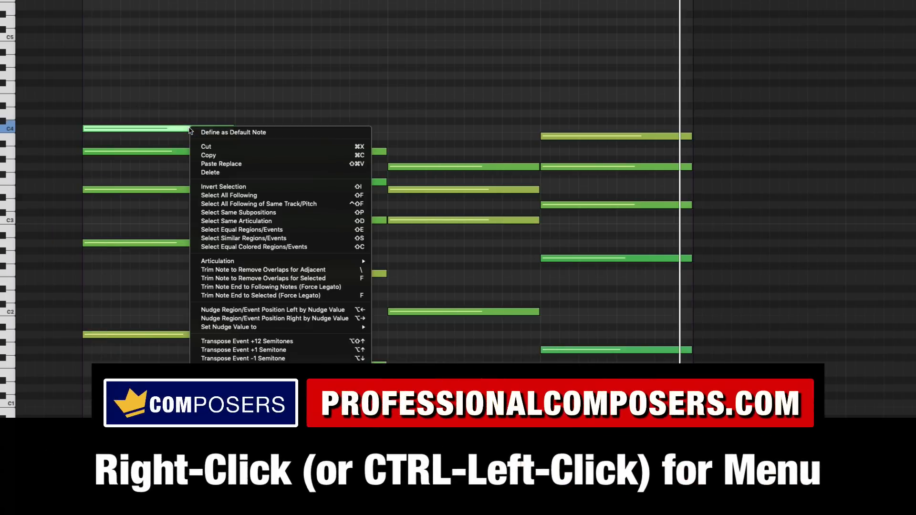
click(463, 98)
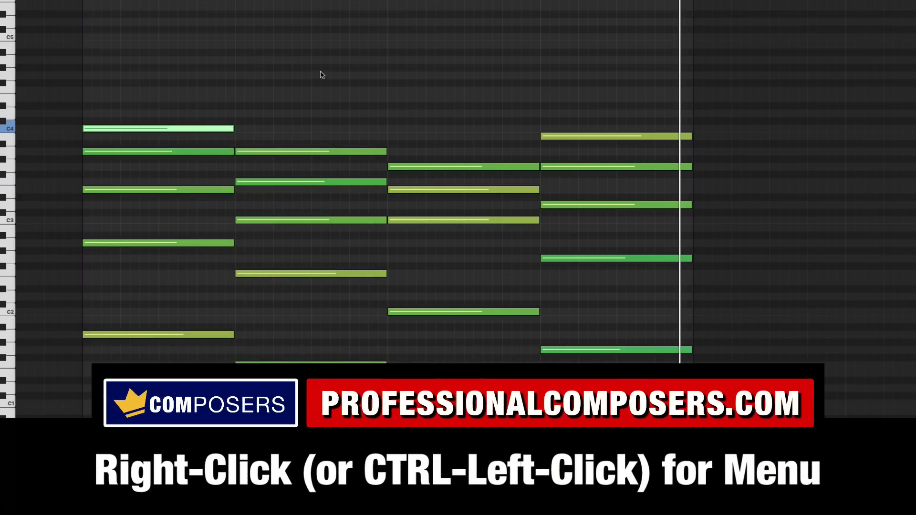
click(491, 77)
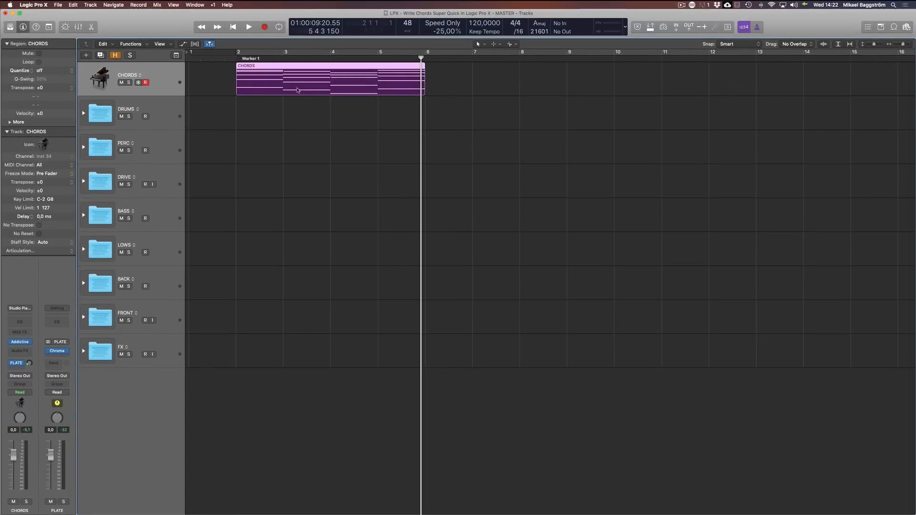
Examine the legato chord notes of the CHORDS region in the Piano Roll, and close the editor again
double_click(287, 87)
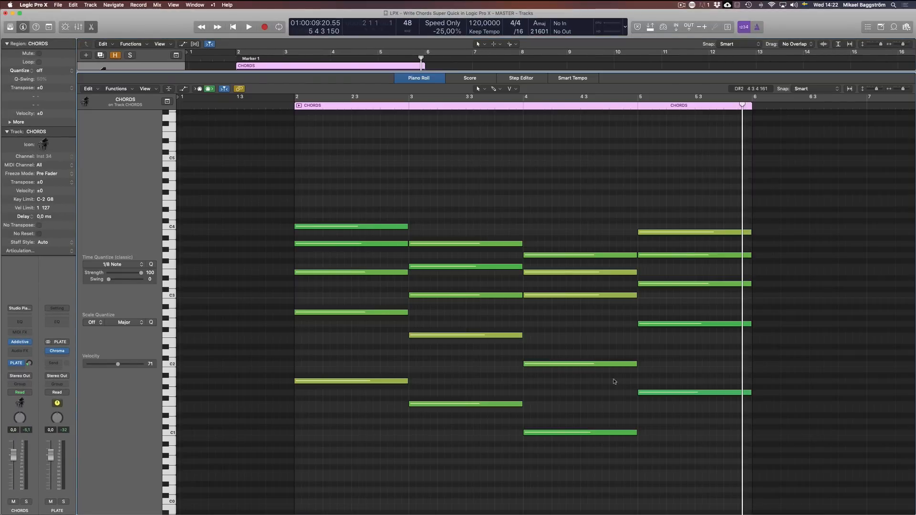
key(p)
click(369, 251)
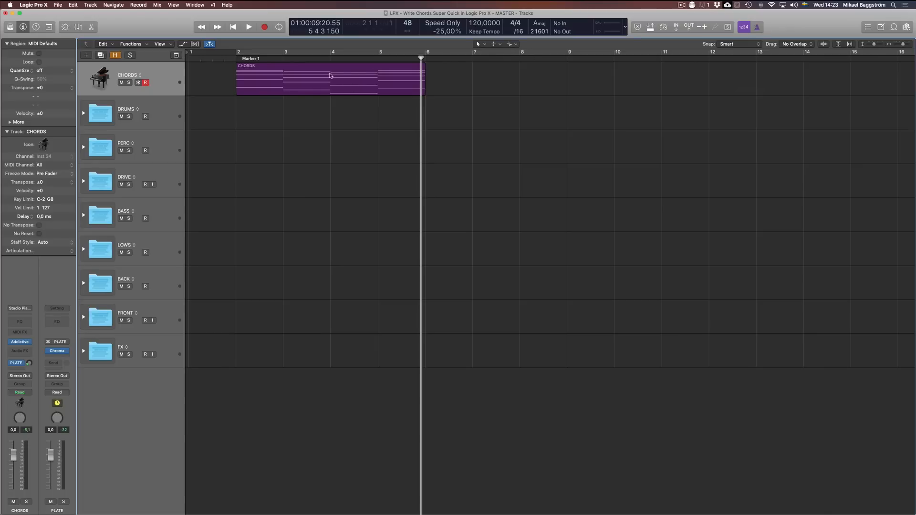
Split the CHORDS region at bars 3, 4 and 5 so that each chord has its own region
click(284, 81)
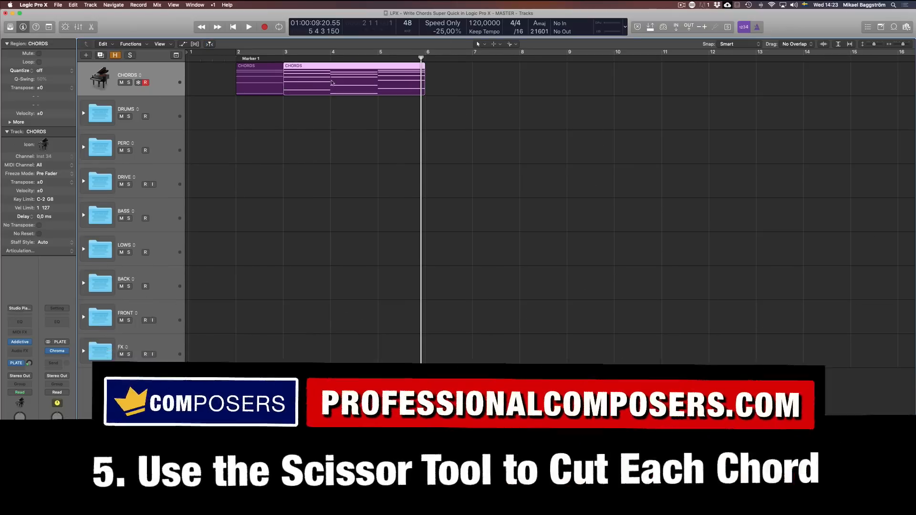
click(331, 81)
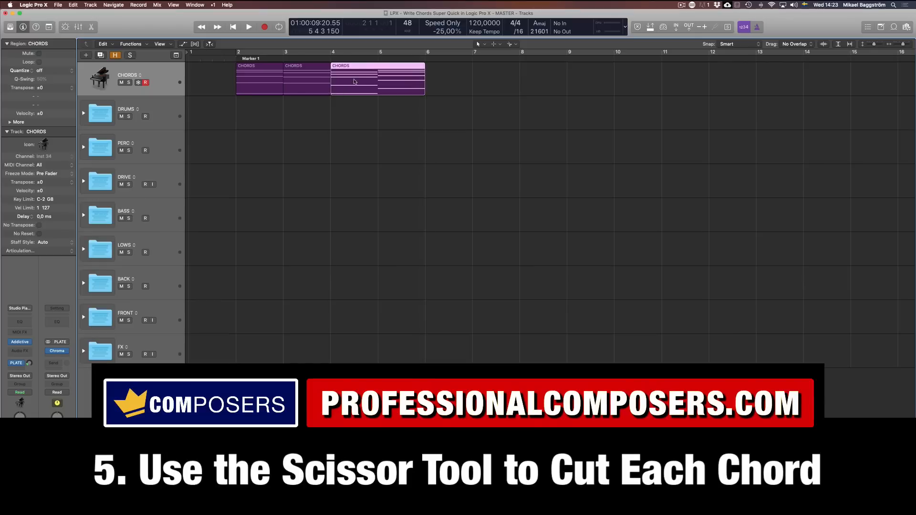
click(378, 79)
click(253, 112)
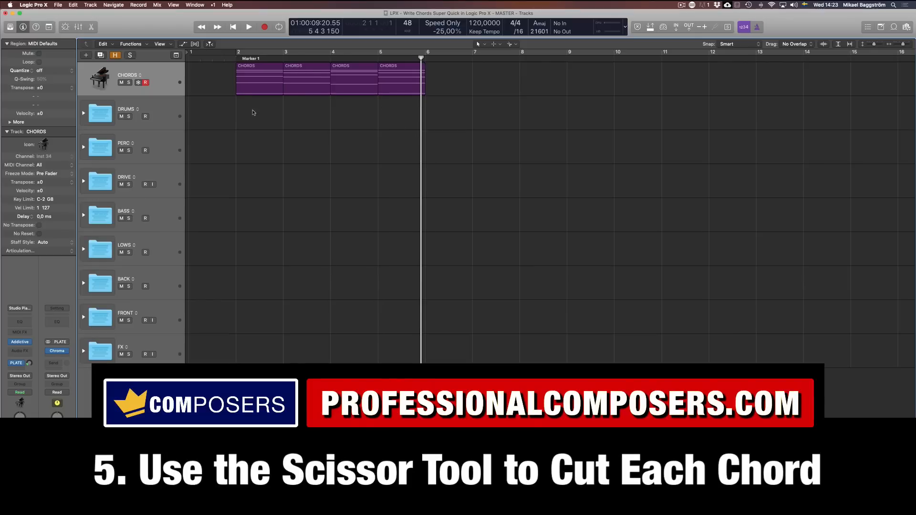
Check the separate chord regions one by one and play them back from bar 2
click(247, 83)
click(305, 83)
click(361, 82)
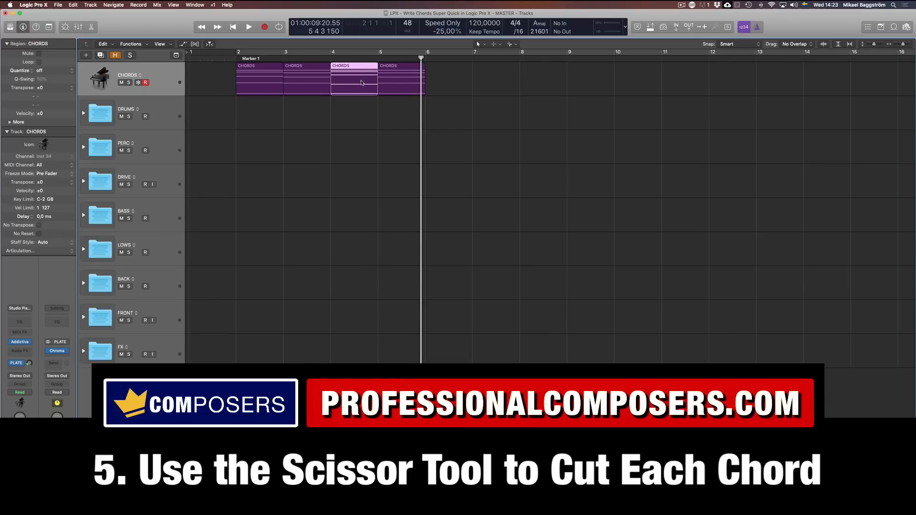
click(237, 59)
key(space)
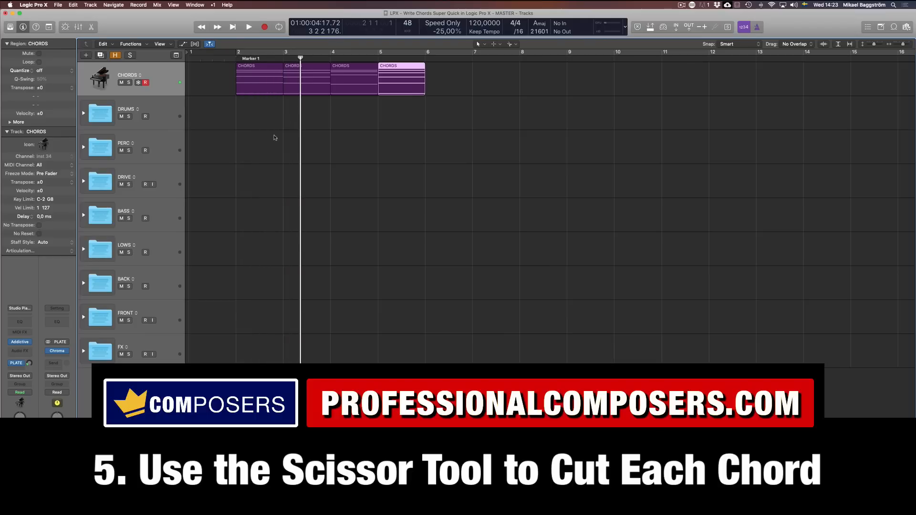
key(space)
click(358, 136)
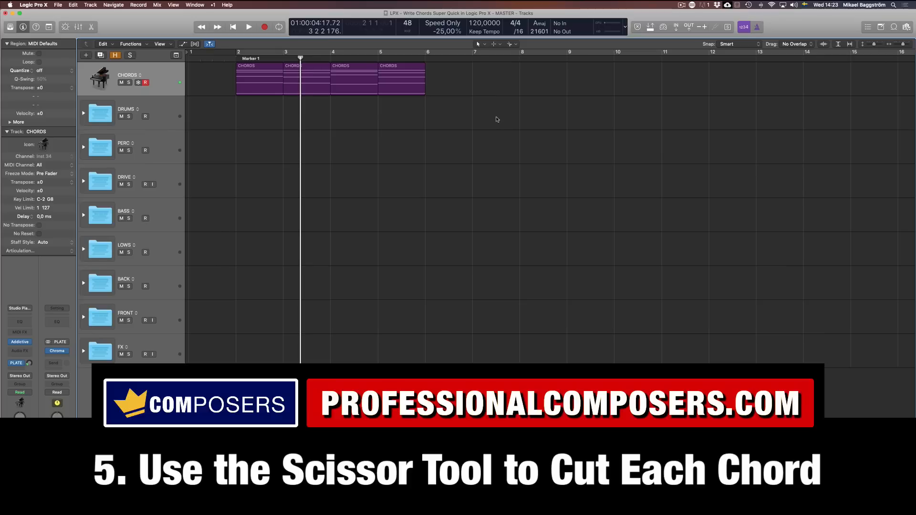
Open all four chord regions together in the editor and enlarge the Tracks area above it
drag(494, 118, 274, 91)
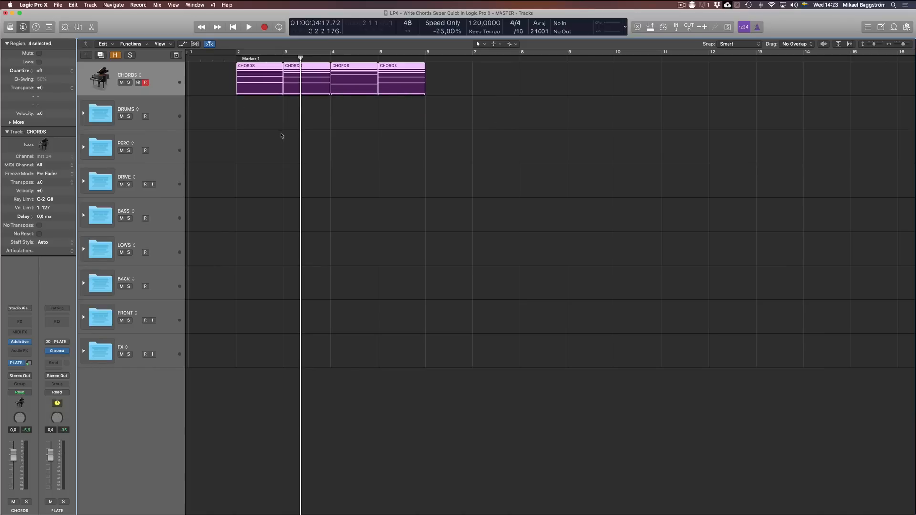
key(e)
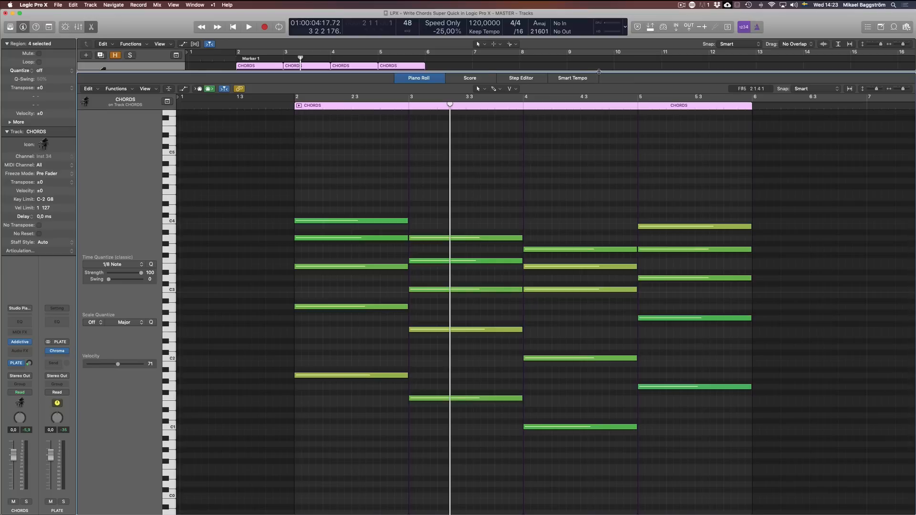
drag(599, 71, 668, 143)
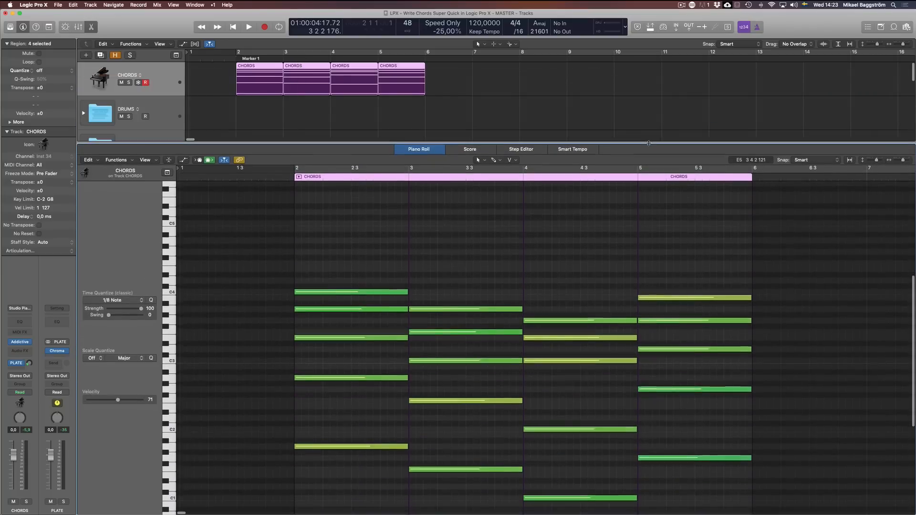
Identify the chord in the region at bar 2 by selecting its notes, and rename that region as Am
click(253, 75)
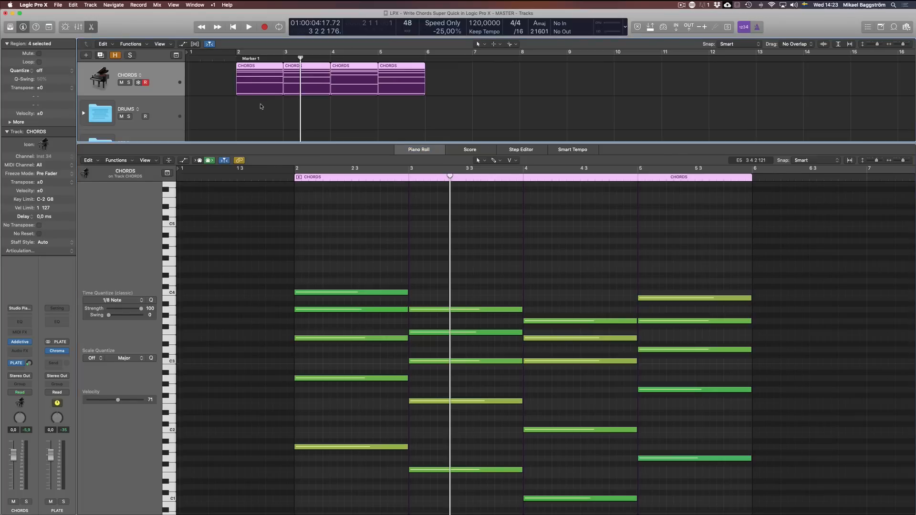
click(260, 76)
drag(327, 249, 359, 473)
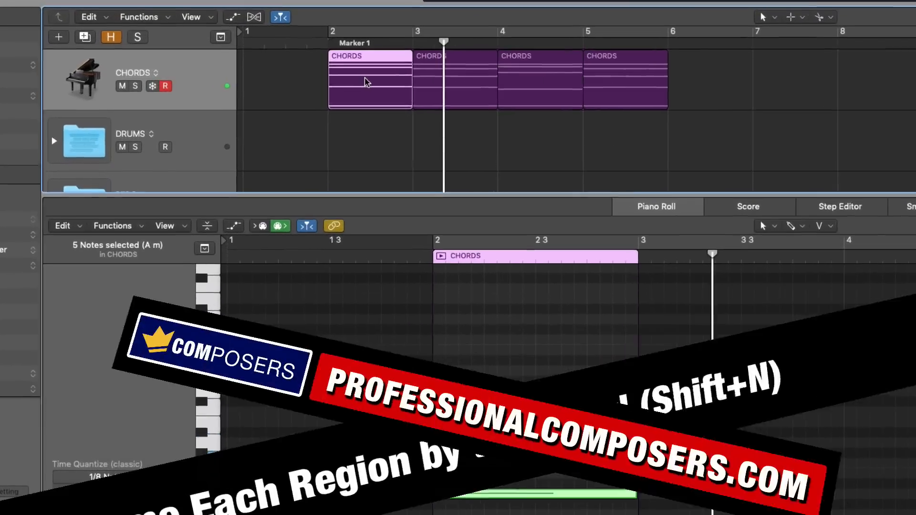
key(shift+n)
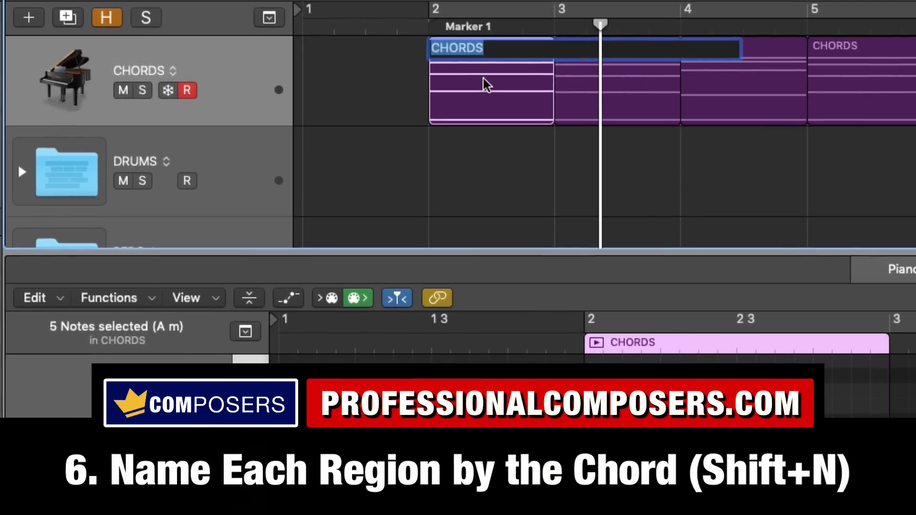
text(Am)
key(Return)
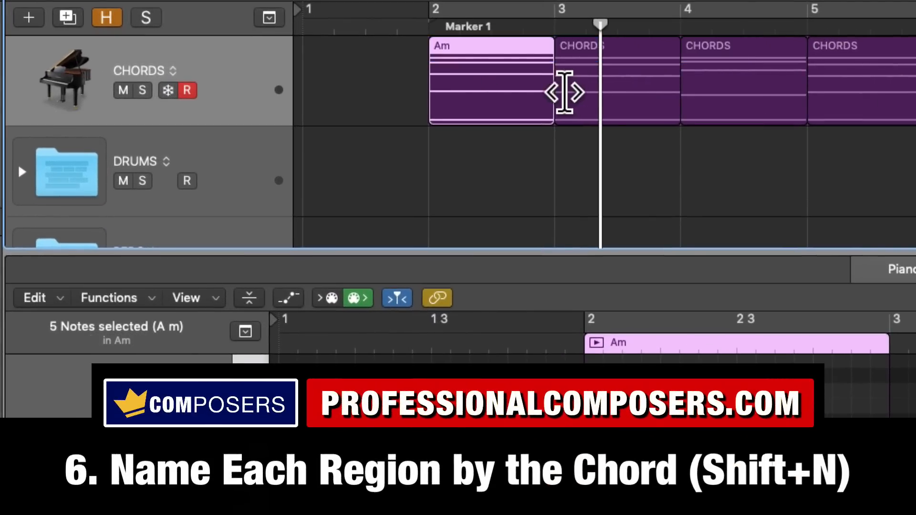
Identify the chord in the region at bar 3 by selecting its notes, and rename that region as F
click(590, 76)
drag(849, 434, 911, 505)
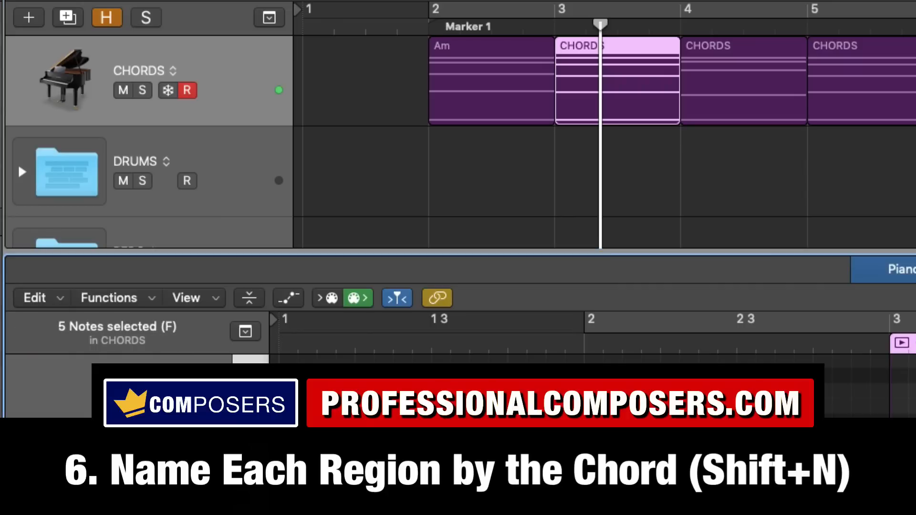
click(629, 95)
key(shift+n)
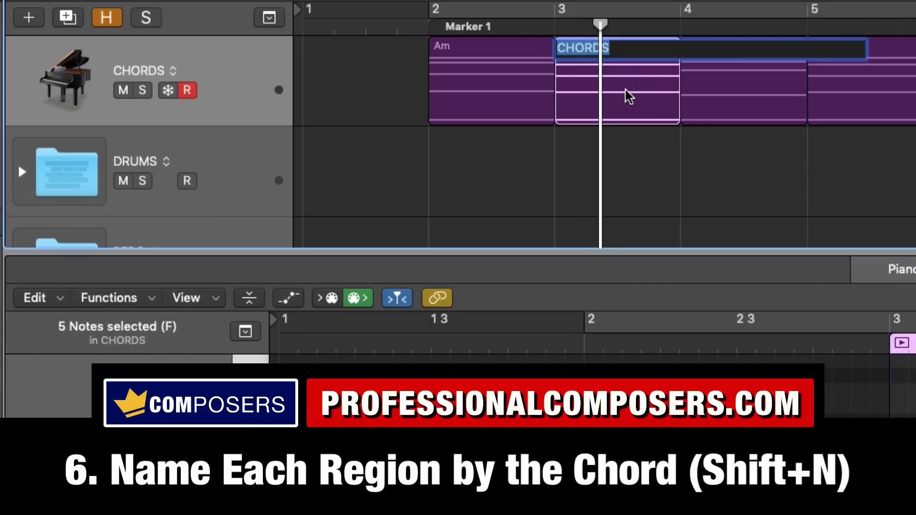
text(F)
key(Return)
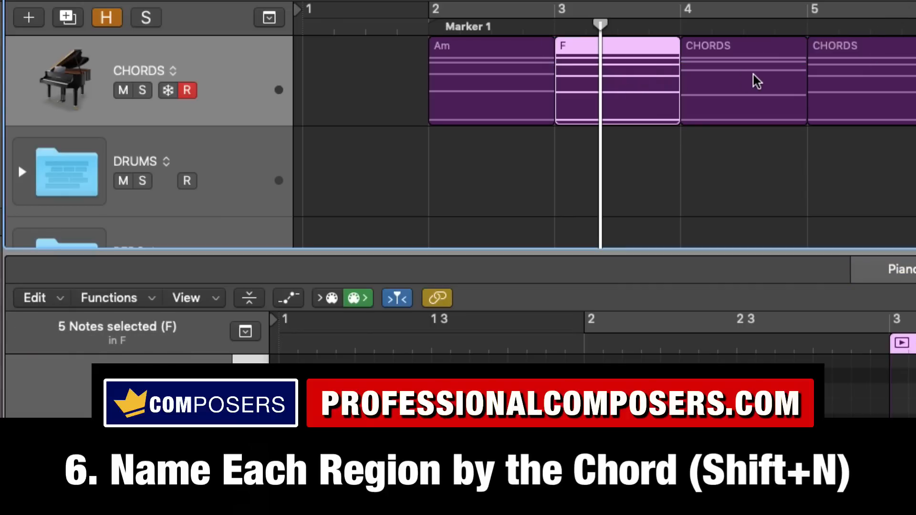
Identify the chord in the region at bar 4 by selecting its notes, and rename that region as C
click(763, 88)
drag(896, 430, 911, 501)
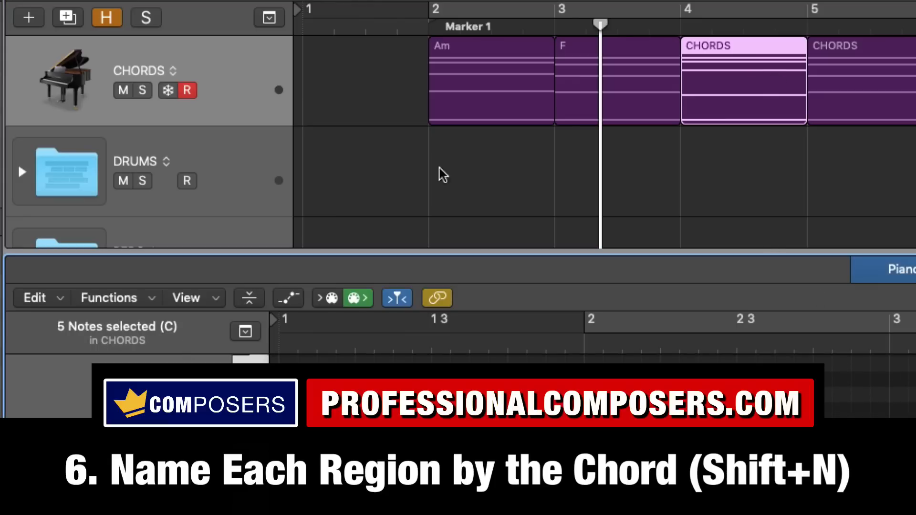
click(762, 73)
key(shift+n)
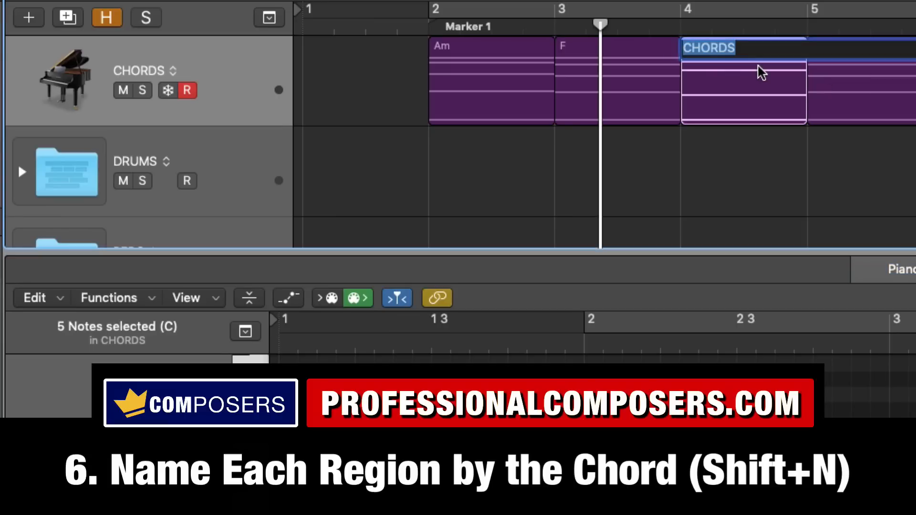
text(C)
key(Return)
key(Right)
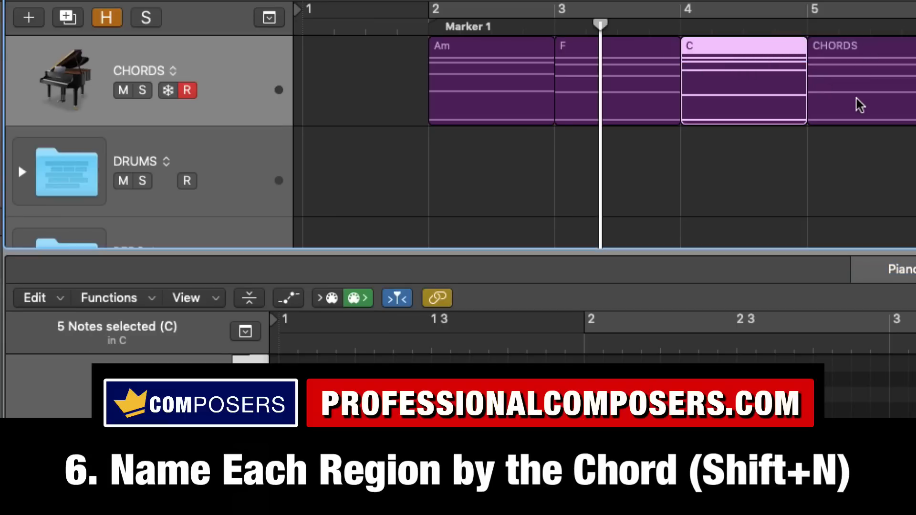
Identify the chord in the region at bar 5 by selecting its notes, and rename that region as G
key(Tab)
key(super+a)
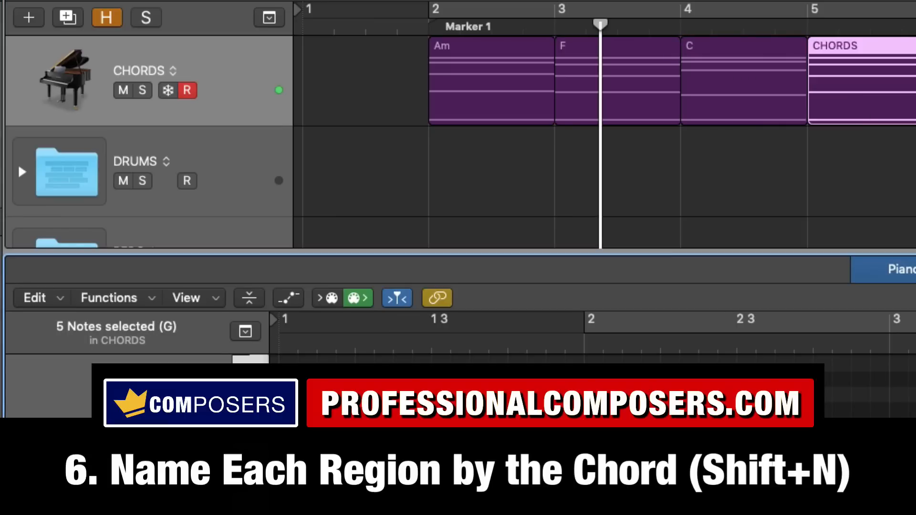
click(864, 97)
key(shift+n)
text(G)
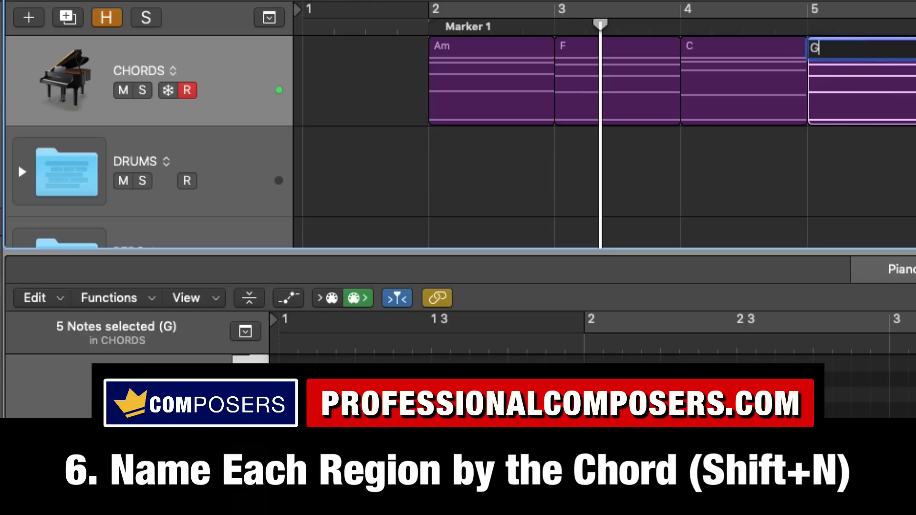
key(Return)
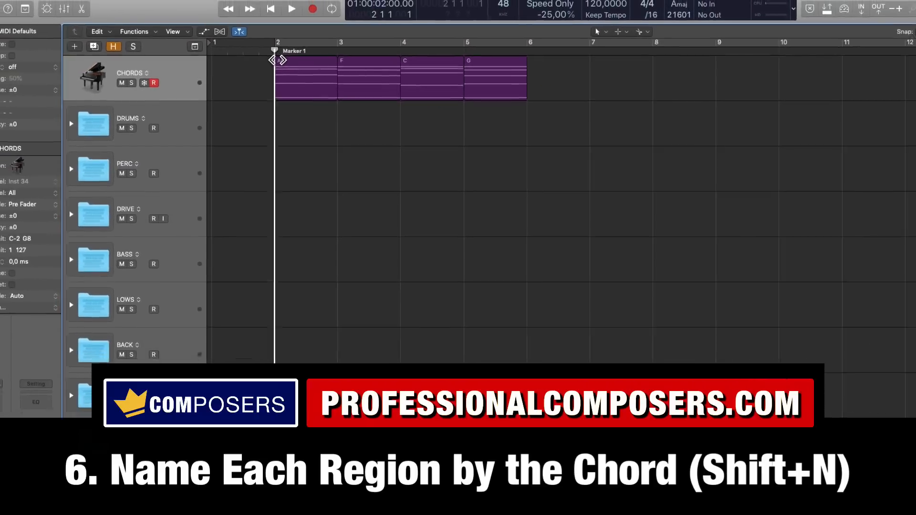
Play the finished progression from bar 2 and go through the four named chord regions one by one
key(space)
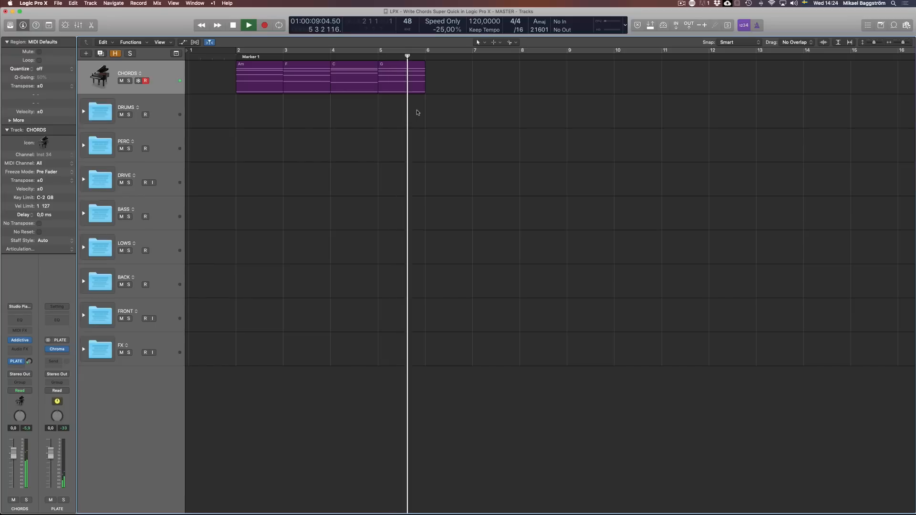
key(space)
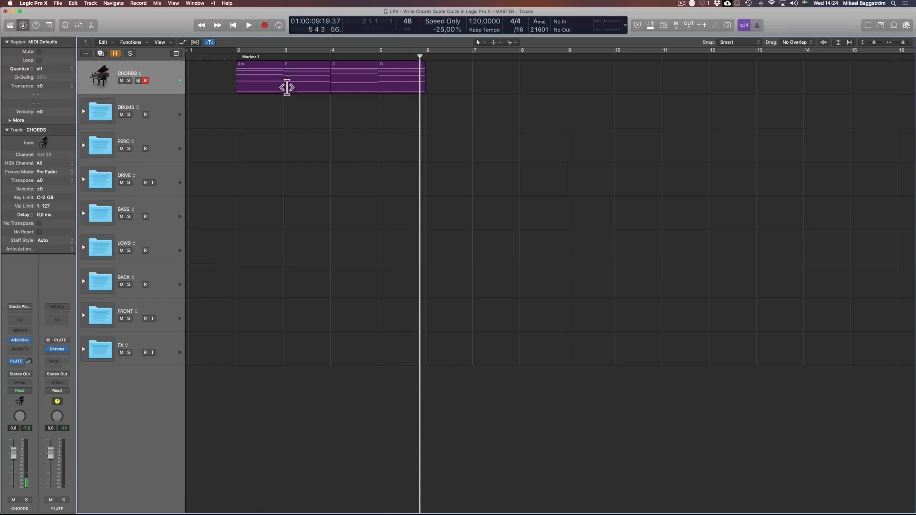
click(264, 72)
click(295, 75)
click(354, 79)
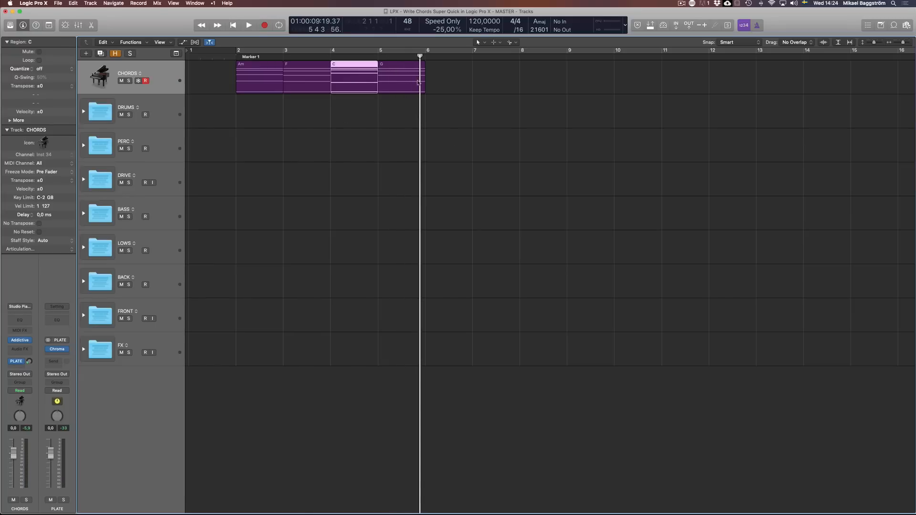
click(405, 80)
click(439, 89)
click(405, 81)
click(347, 84)
click(319, 82)
click(267, 78)
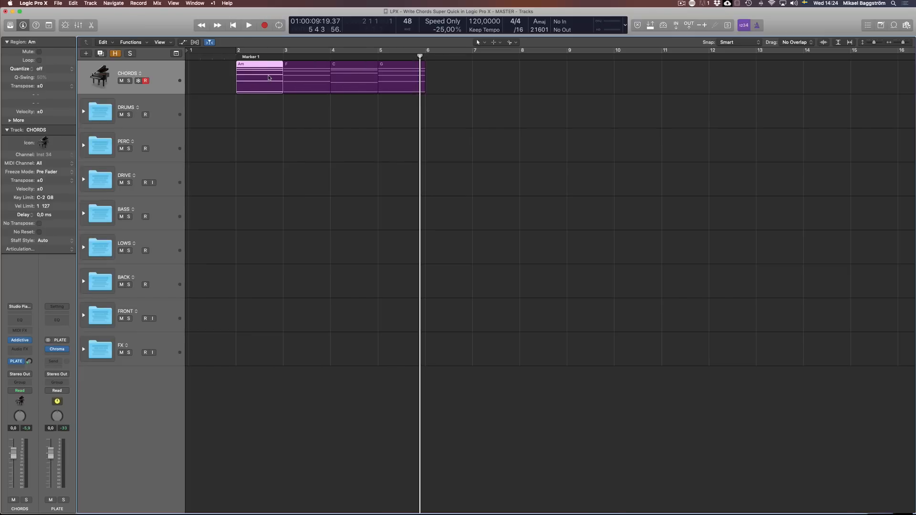
Solo the CHORDS track together with the BASSLINE track inside the BASS stack, with the playhead at bar 2
click(152, 216)
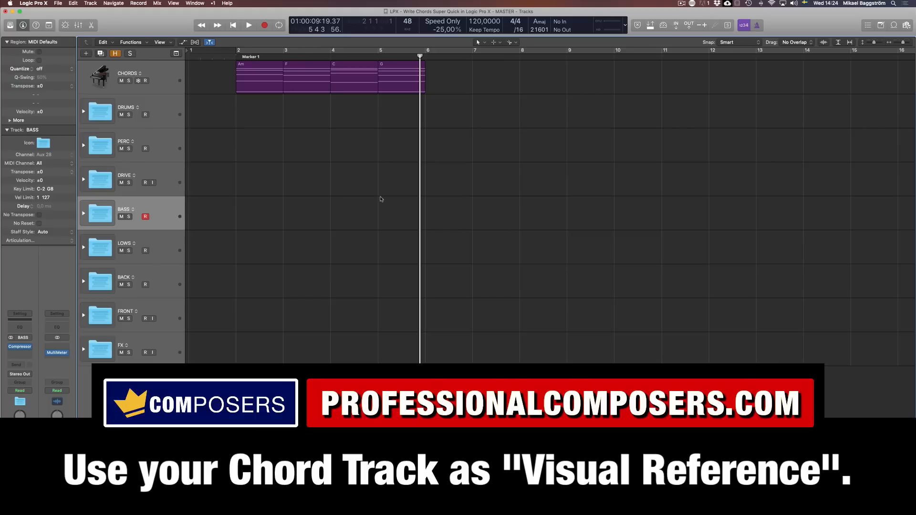
click(129, 80)
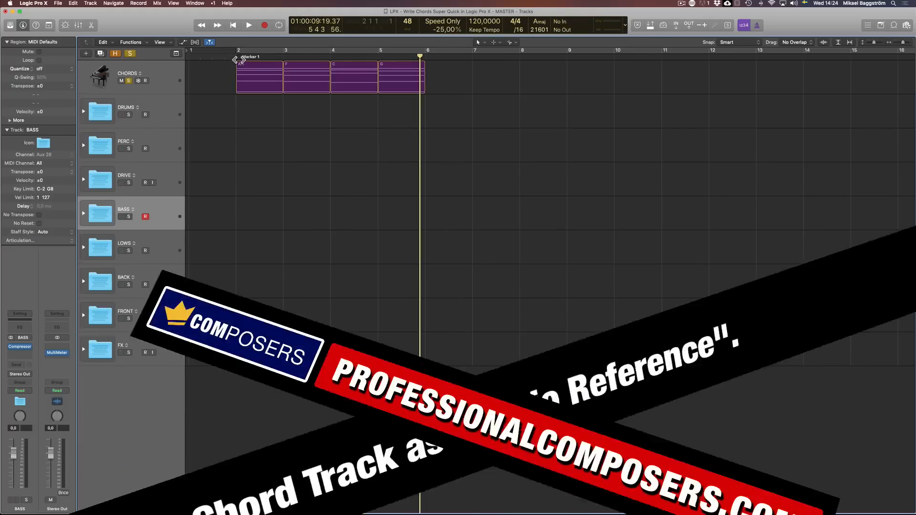
key(Return)
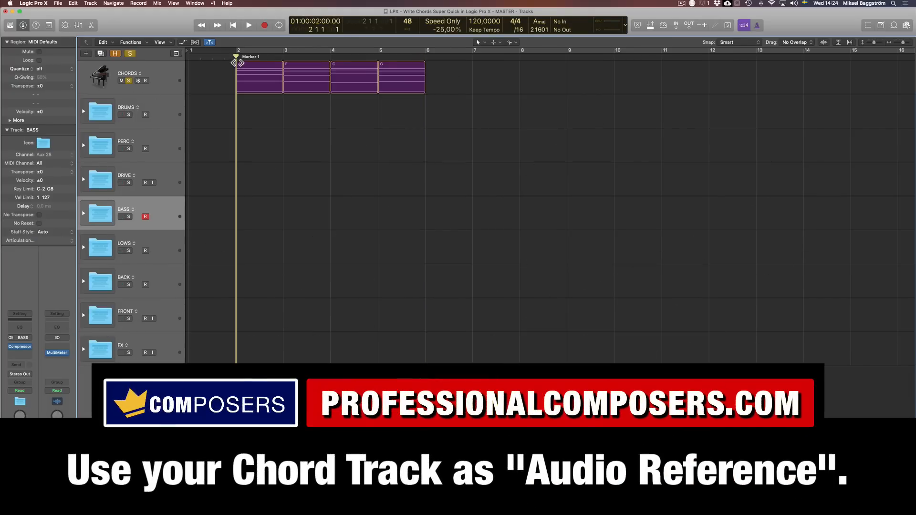
click(84, 213)
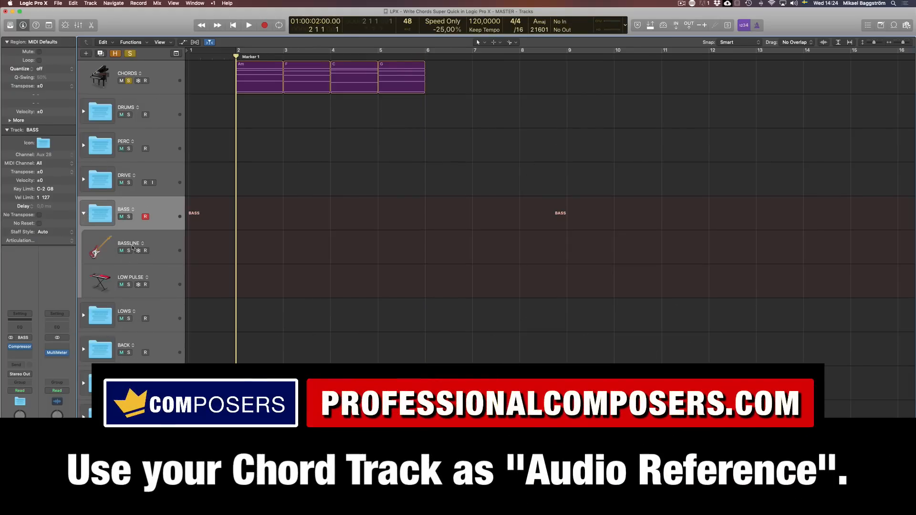
click(129, 250)
click(84, 213)
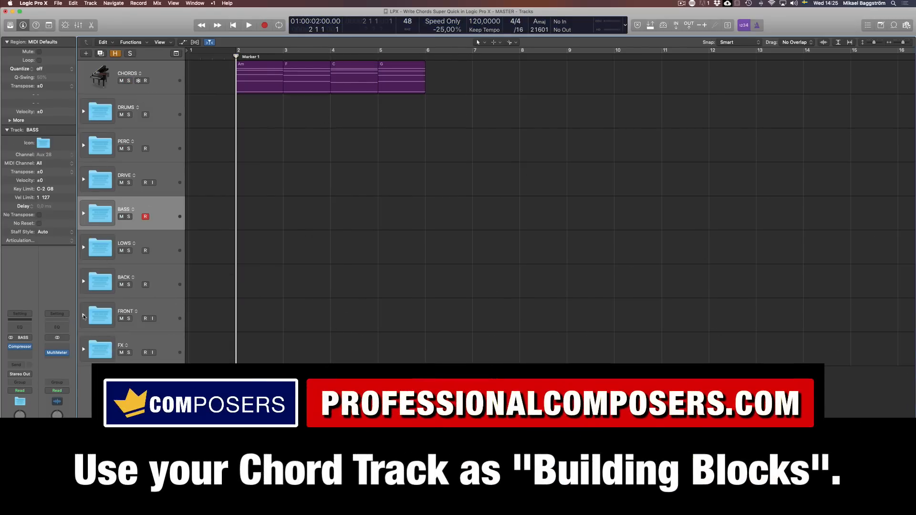
Expand the BACK stack and copy the F chord region onto its Strings track at bar 3
click(84, 282)
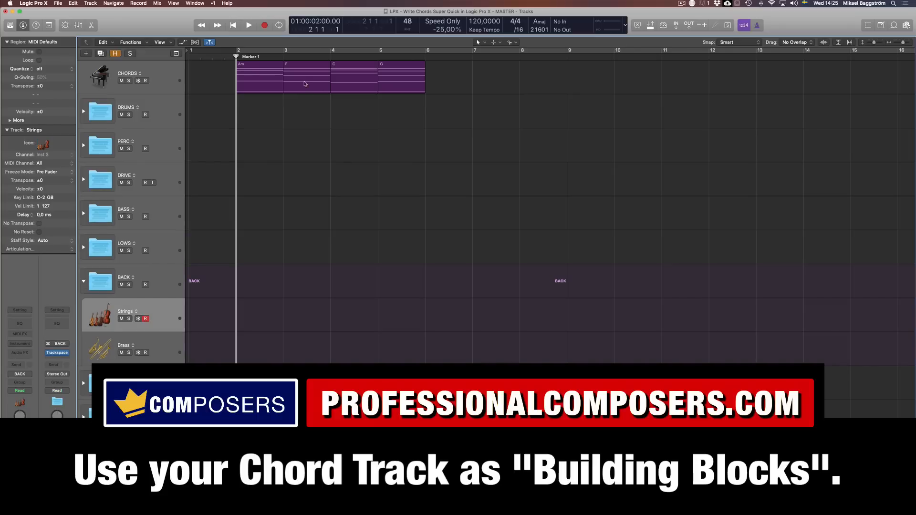
drag(304, 84, 305, 329)
click(315, 350)
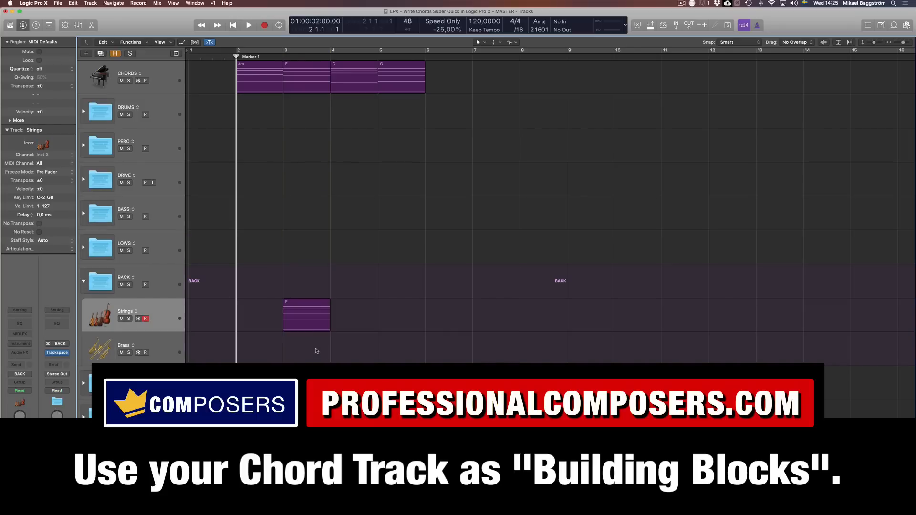
click(312, 321)
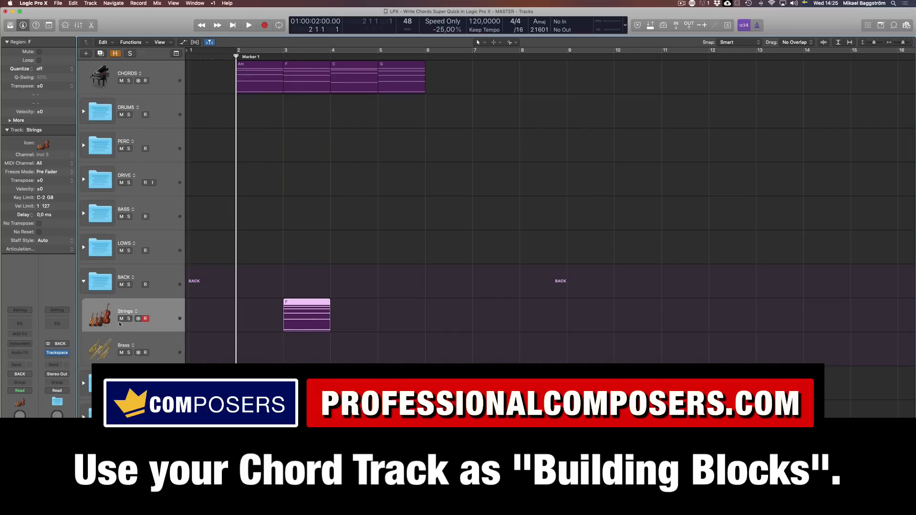
Open the copied F region on the Strings track in the Piano Roll and delete its two lowest notes
double_click(316, 315)
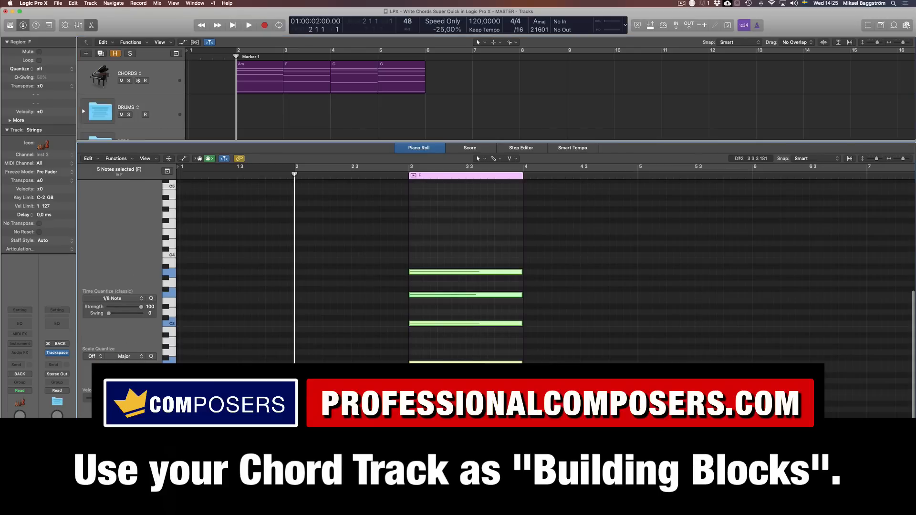
click(456, 323)
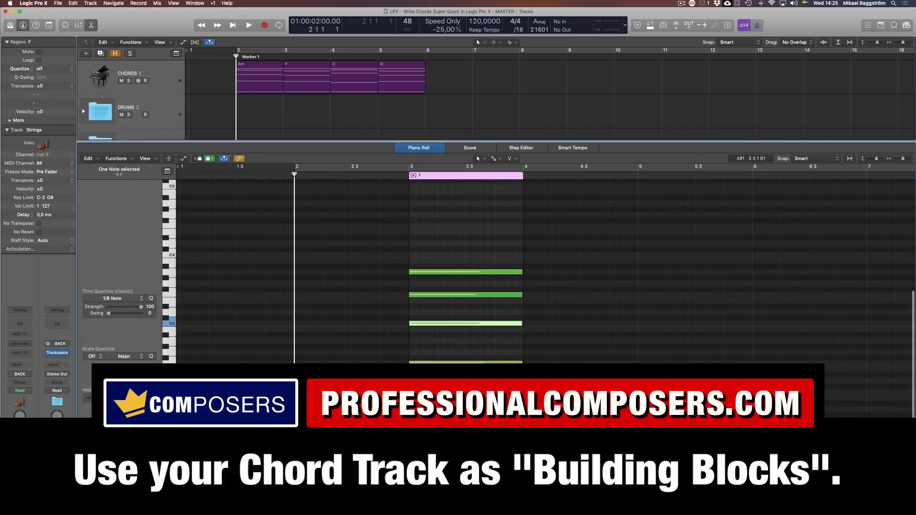
click(456, 315)
drag(489, 453, 457, 365)
key(Delete)
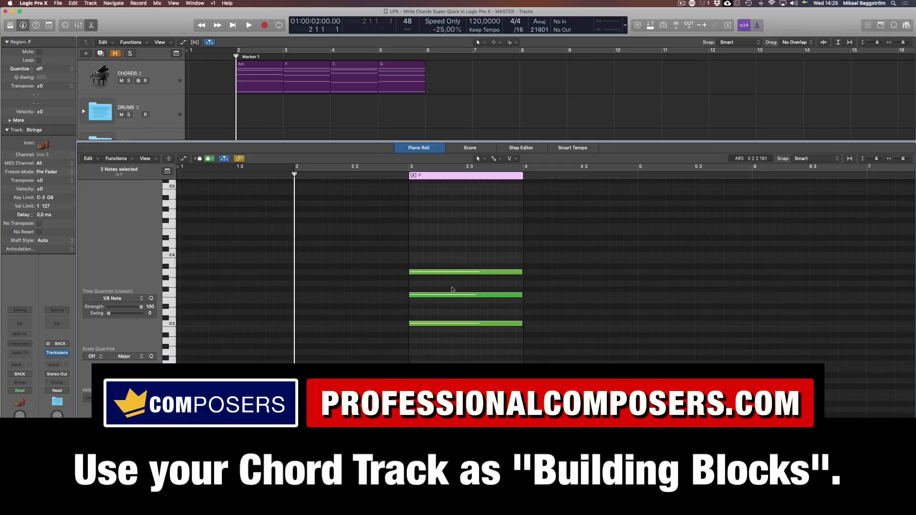
Close the editor, delete the copied F region from the Strings track, and collapse the BACK stack
key(e)
drag(357, 313, 294, 312)
key(Delete)
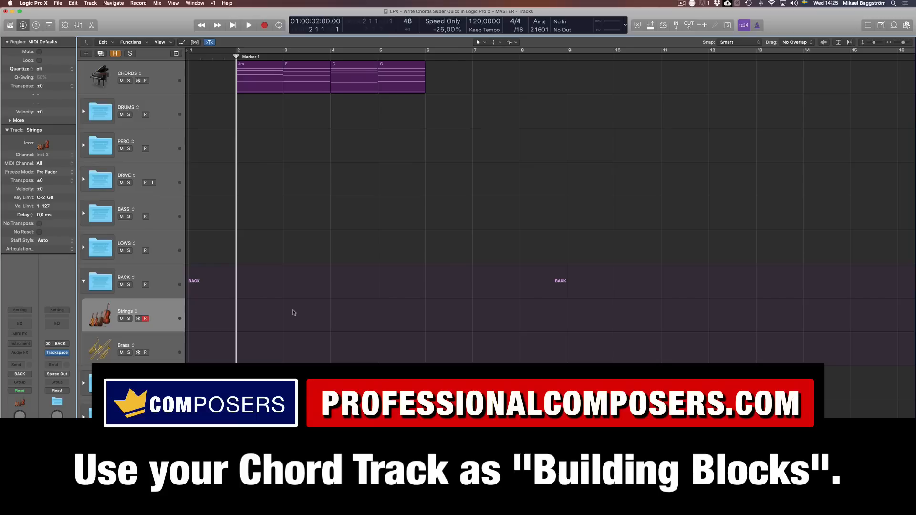
click(84, 282)
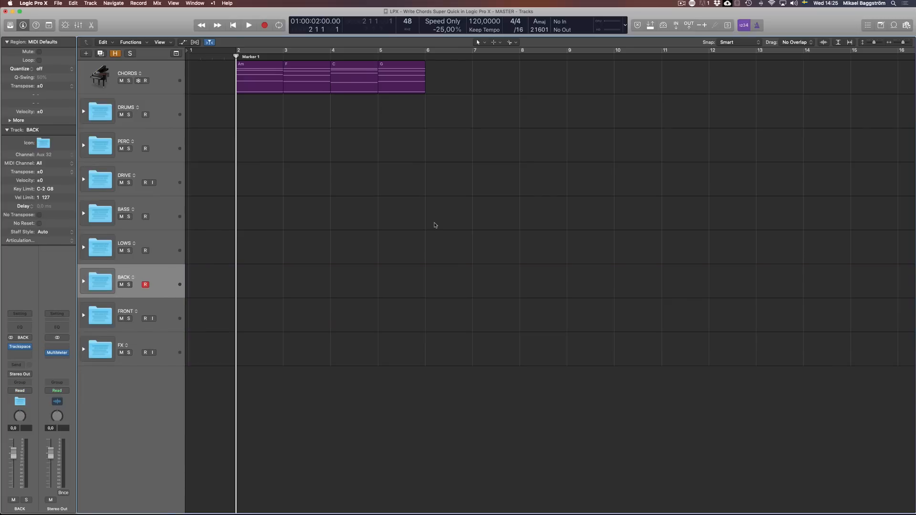
Select the four regions on the CHORDS track and review all their notes together in the Piano Roll before closing the editor
click(162, 81)
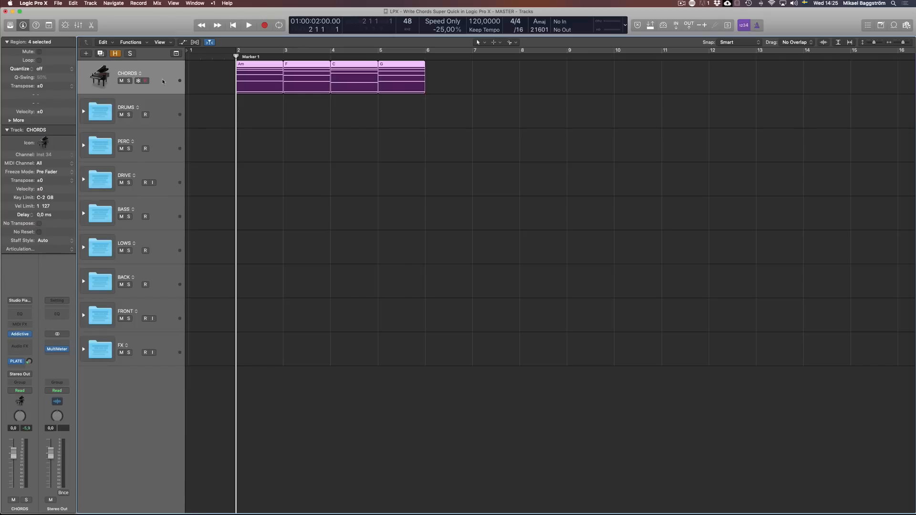
click(335, 106)
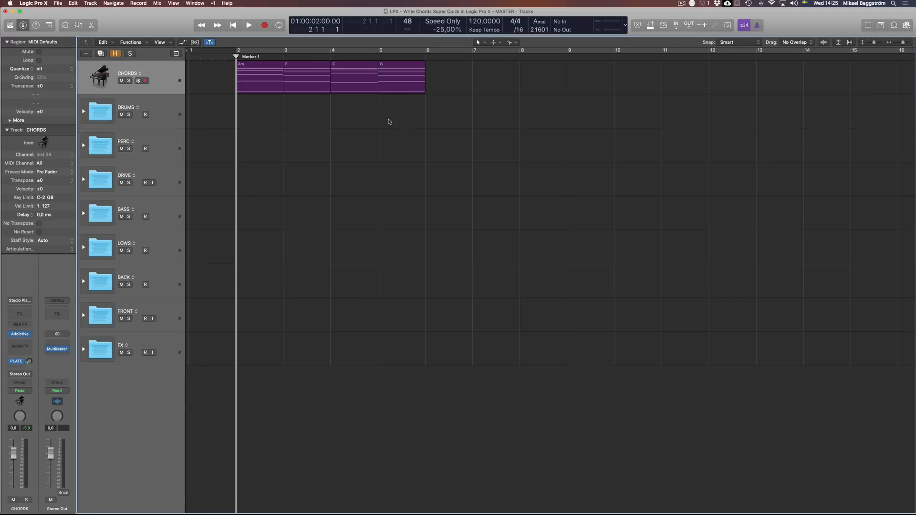
drag(480, 143, 260, 90)
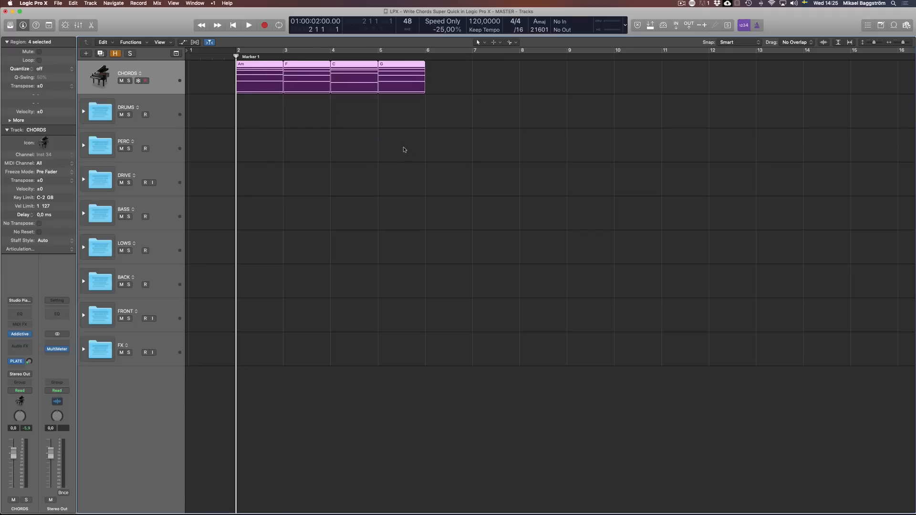
key(p)
drag(348, 216, 729, 501)
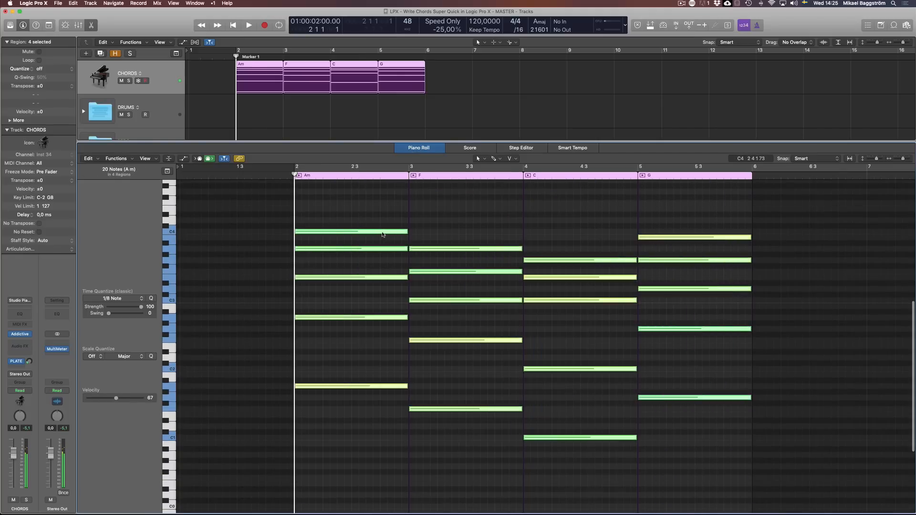
right_click(384, 233)
click(450, 352)
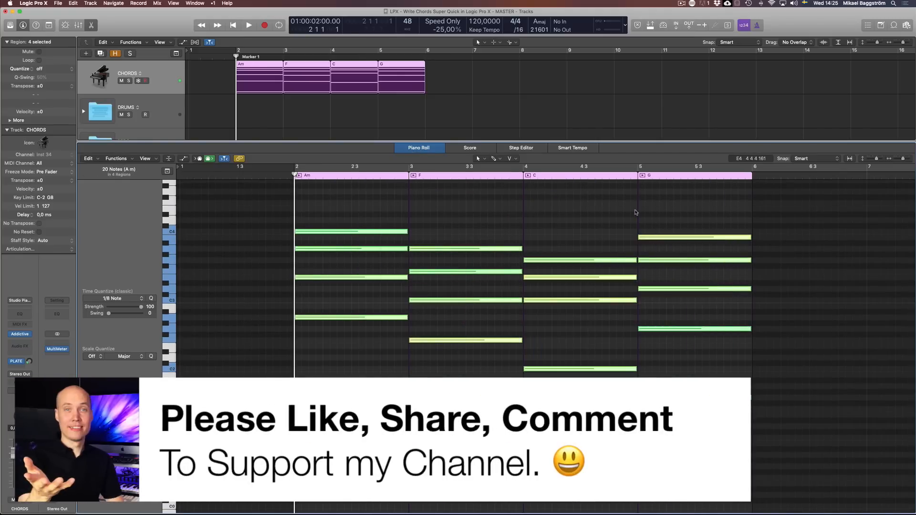
click(539, 224)
key(e)
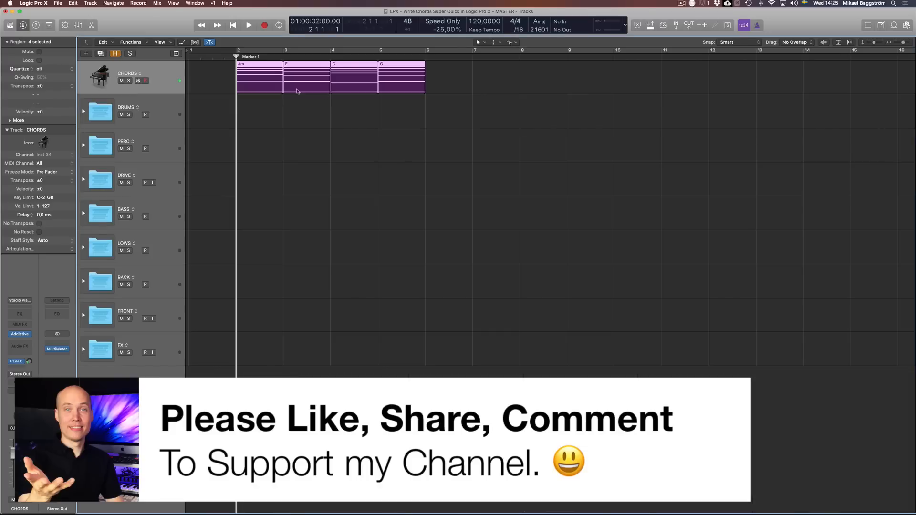
click(275, 96)
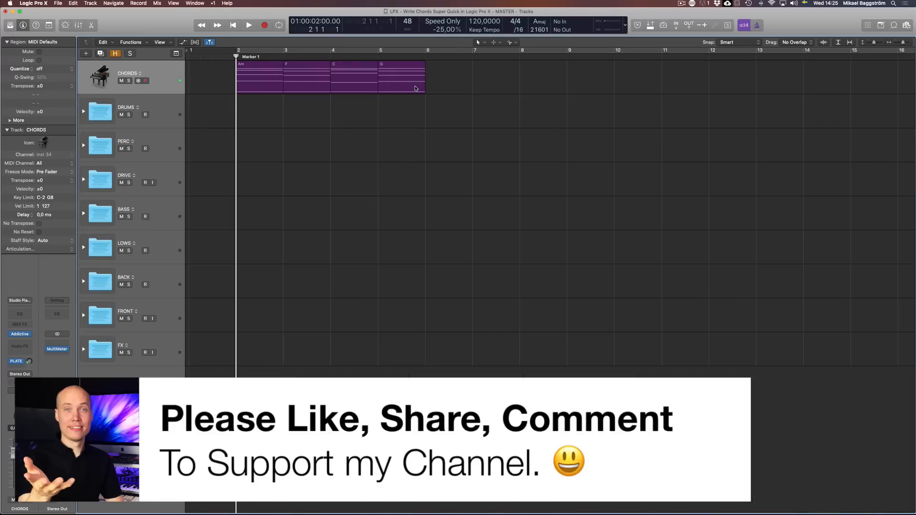